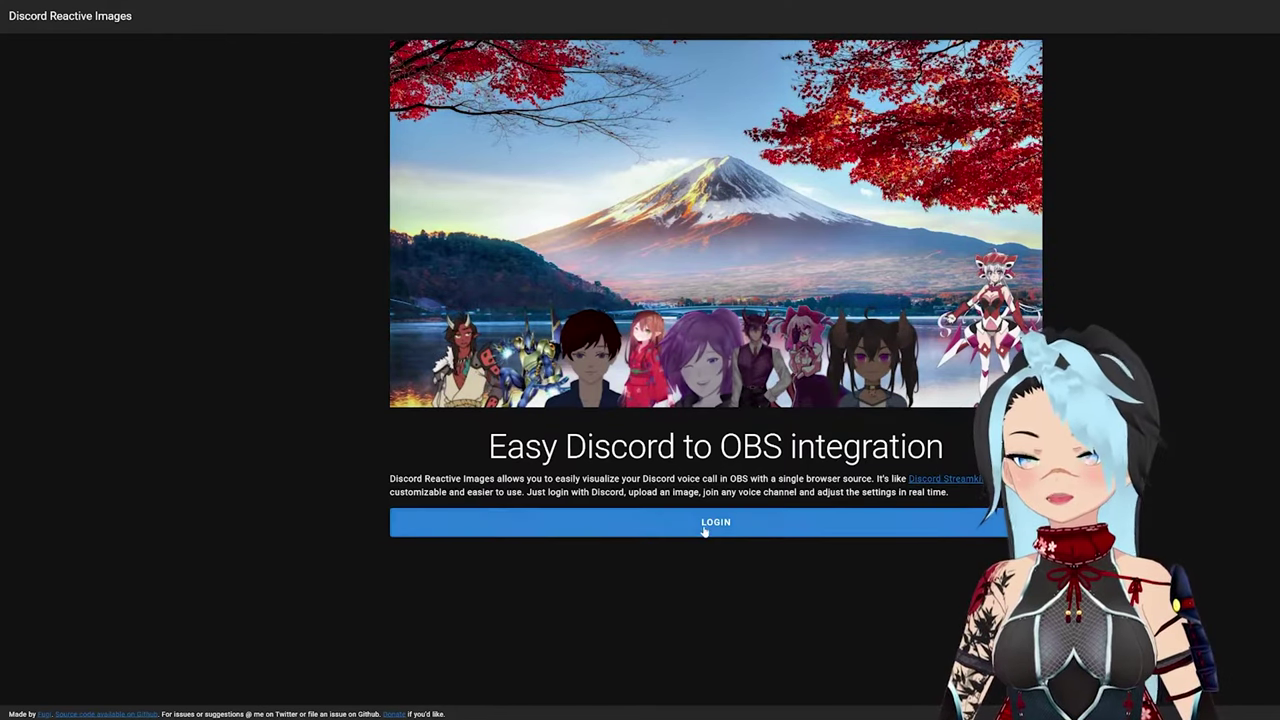
- Log in to Reactive Images with Discord and authorize the app's account access
{"action": "left_click", "coordinate": [706, 524]}
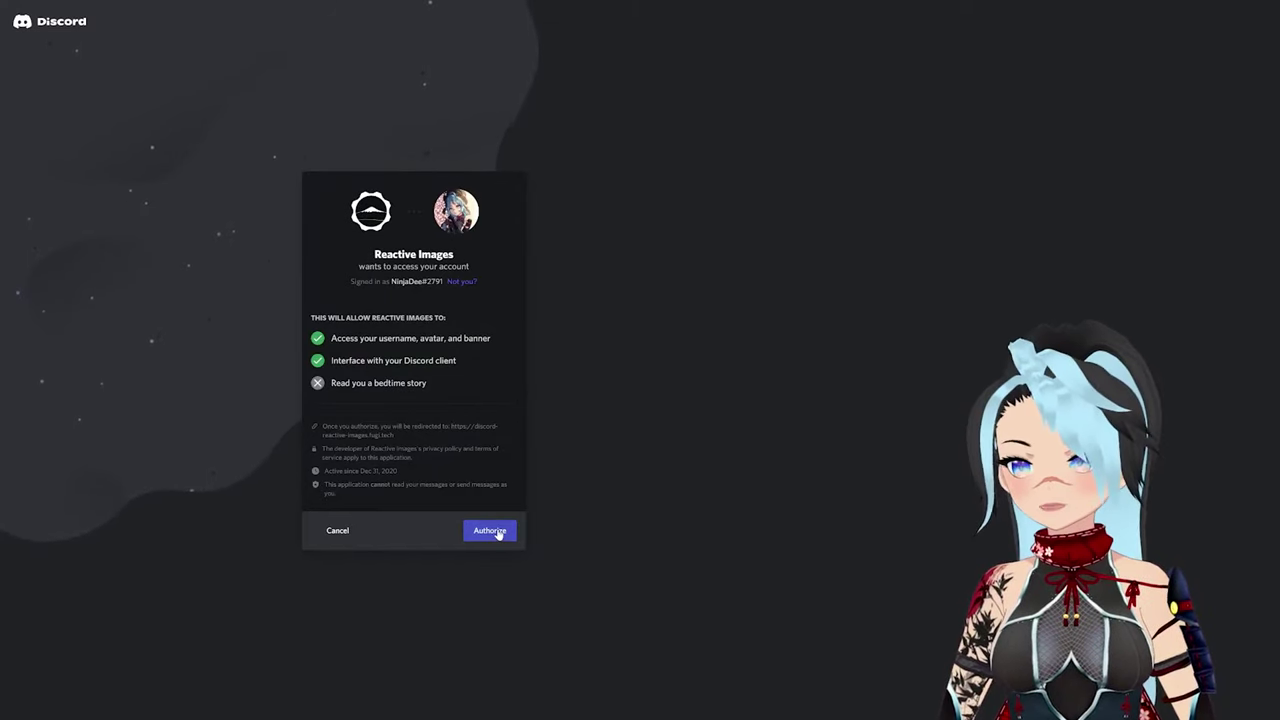
{"action": "left_click", "coordinate": [497, 531]}
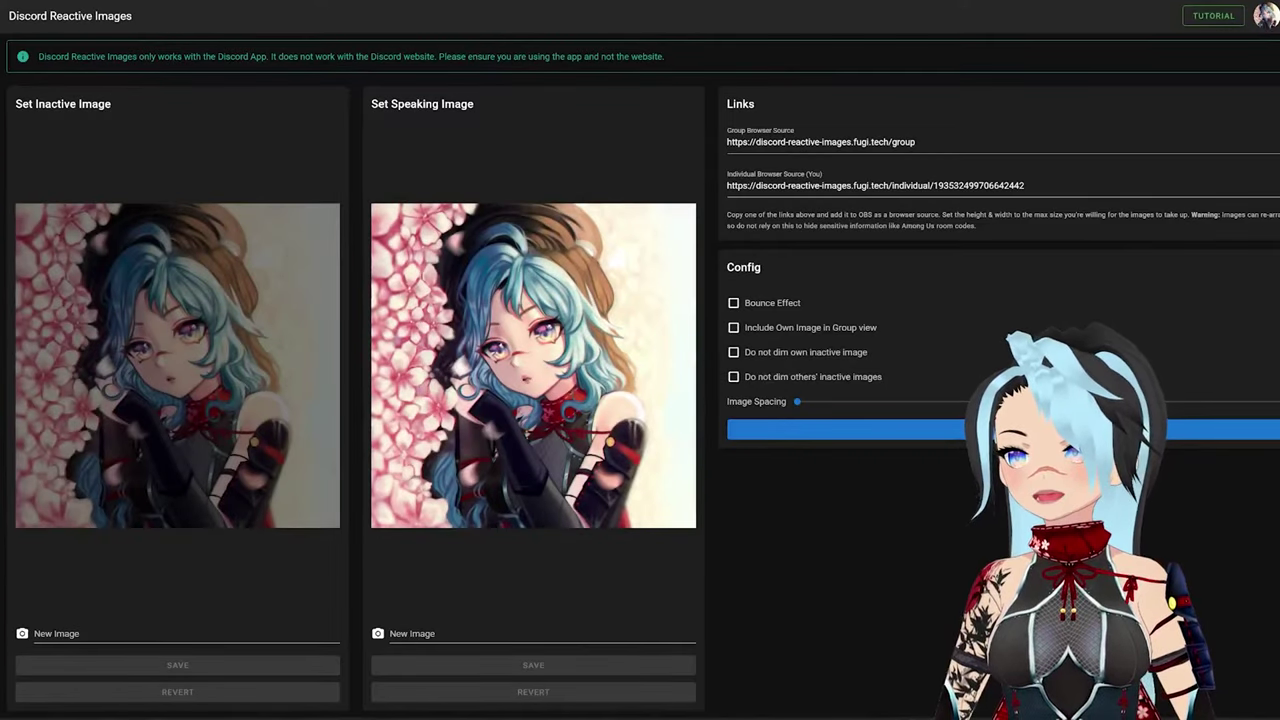
{"action": "left_click_drag", "start_coordinate": [224, 56], "coordinate": [268, 56]}
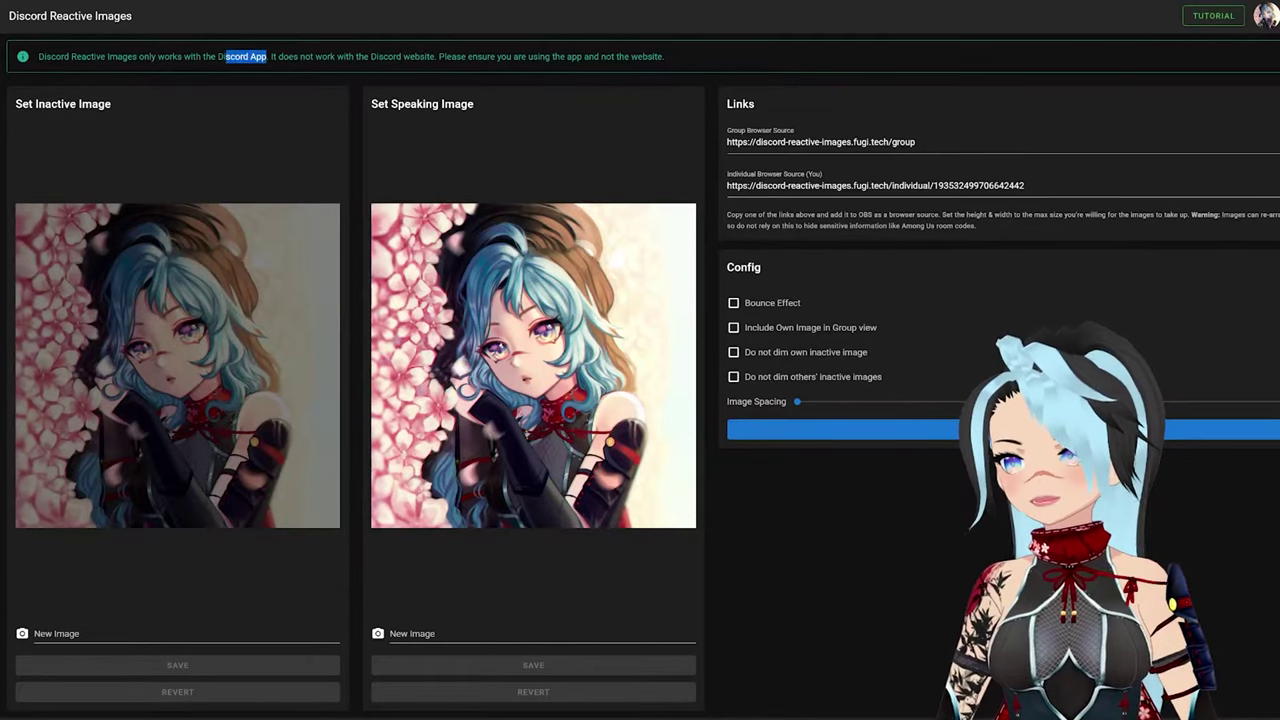
{"action": "left_click_drag", "start_coordinate": [637, 56], "coordinate": [703, 66]}
{"action": "left_click", "coordinate": [743, 51]}
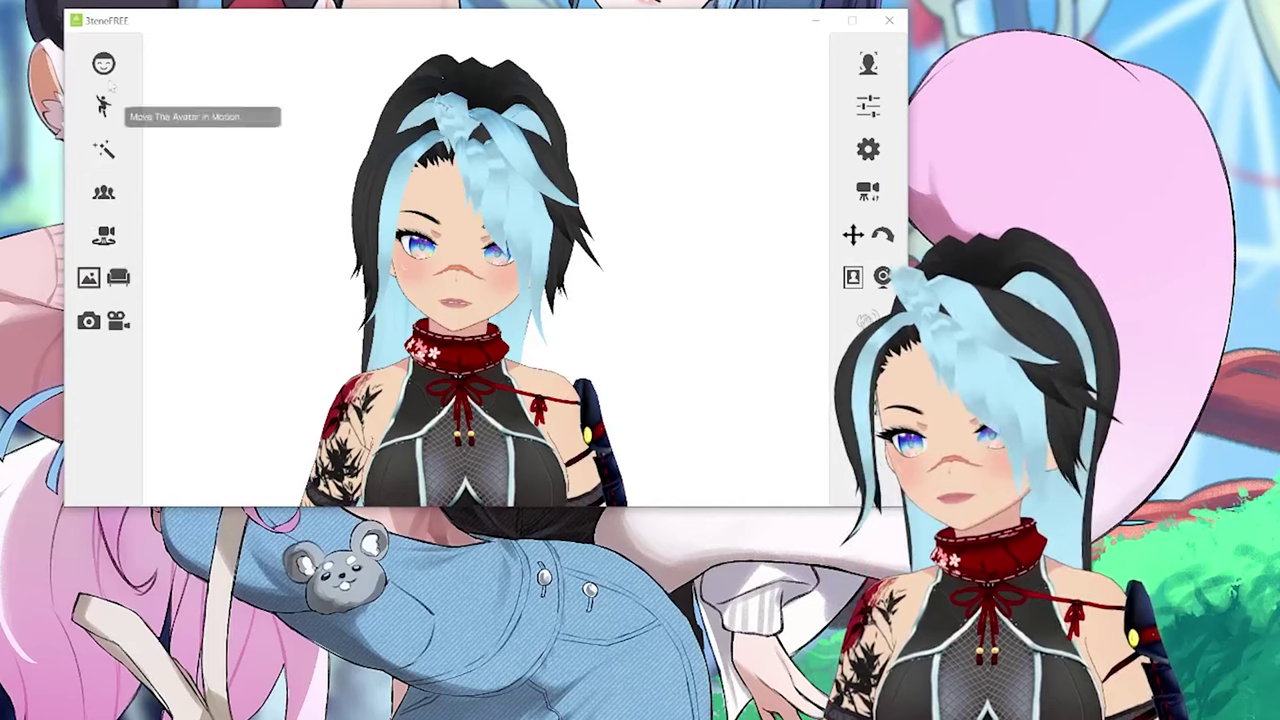
- Give the 3tene avatar the Blink_L wink and save a screenshot
{"action": "left_click", "coordinate": [105, 64]}
{"action": "scroll", "coordinate": [180, 110], "scroll_direction": "down", "scroll_amount": 2}
{"action": "scroll", "coordinate": [180, 110], "scroll_direction": "up", "scroll_amount": 1}
{"action": "left_click", "coordinate": [186, 116]}
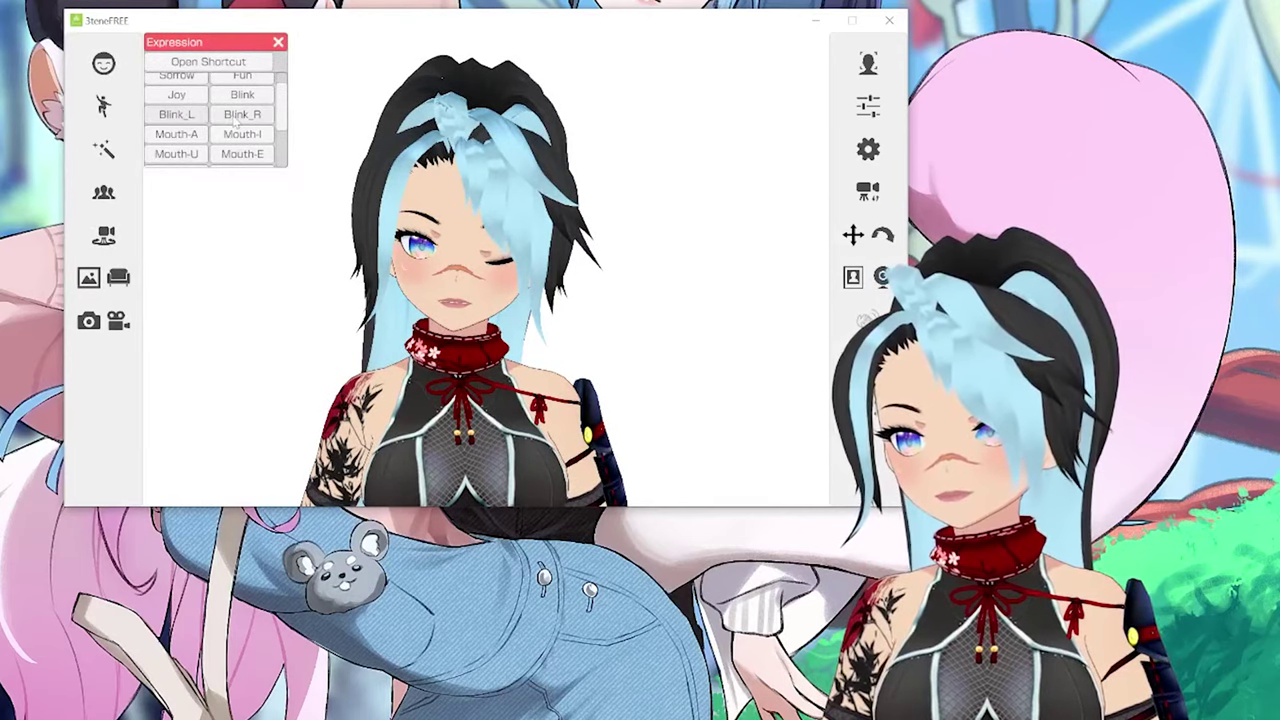
{"action": "left_click", "coordinate": [225, 115]}
{"action": "left_click", "coordinate": [200, 116]}
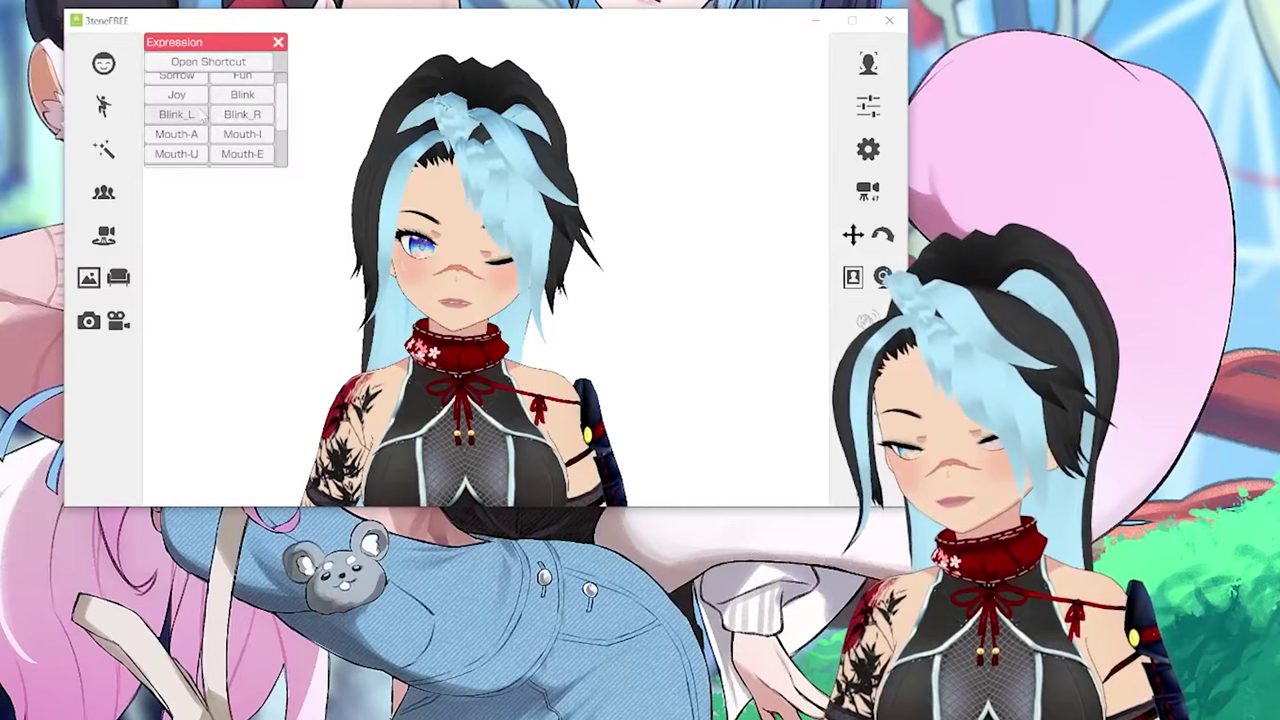
{"action": "left_click", "coordinate": [88, 320]}
- Switch the avatar to an open-mouth expression and save a second screenshot
{"action": "scroll", "coordinate": [198, 124], "scroll_direction": "up", "scroll_amount": 2}
{"action": "scroll", "coordinate": [198, 124], "scroll_direction": "down", "scroll_amount": 1}
{"action": "scroll", "coordinate": [198, 124], "scroll_direction": "down", "scroll_amount": 3}
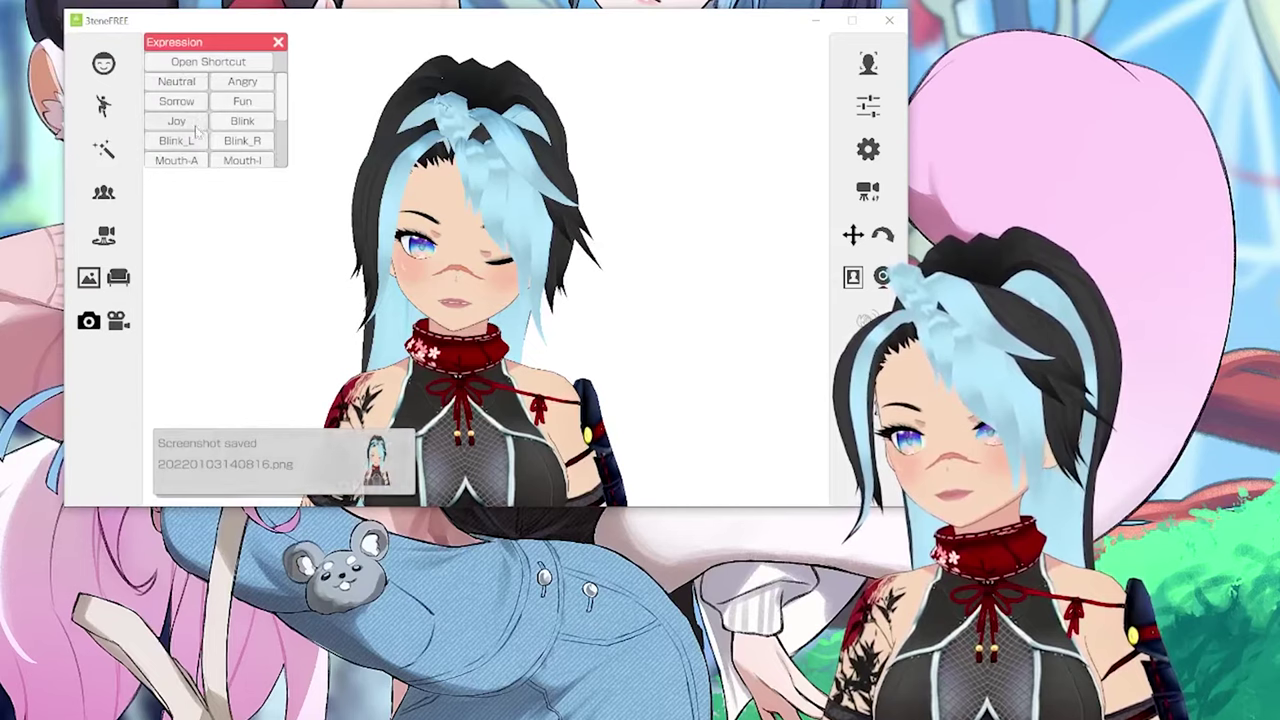
{"action": "left_click", "coordinate": [178, 136]}
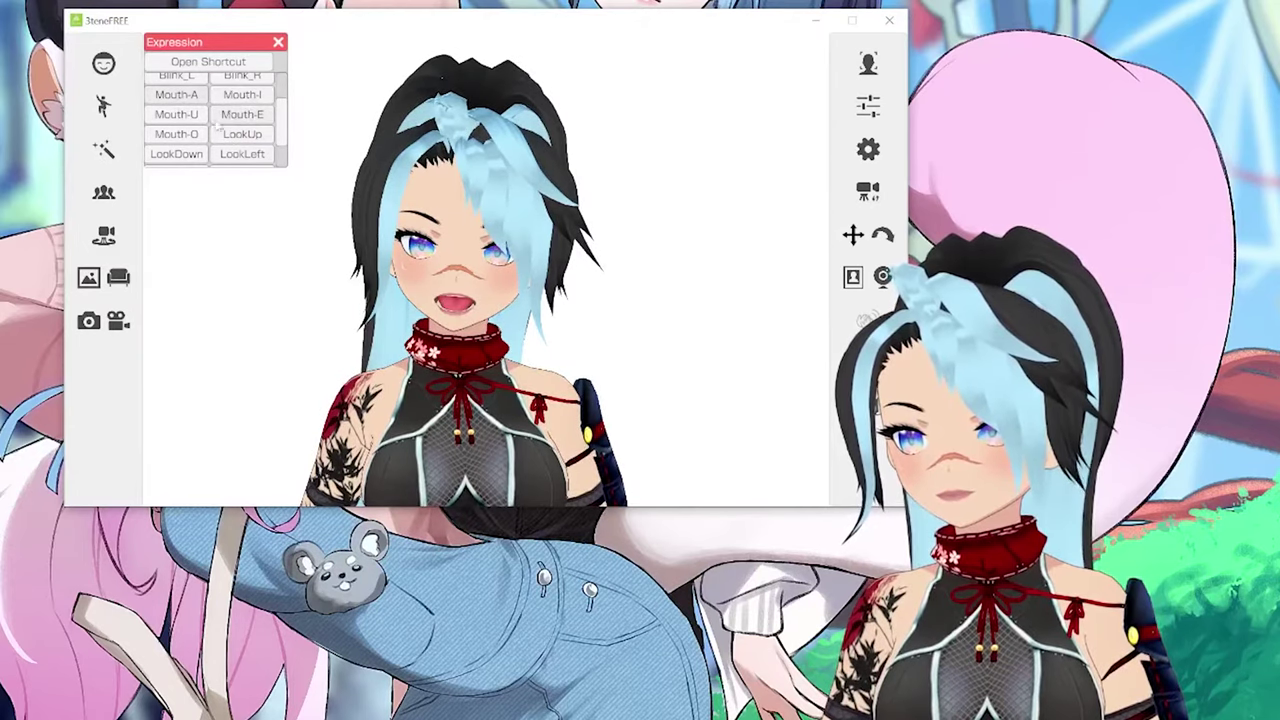
{"action": "left_click", "coordinate": [89, 320]}
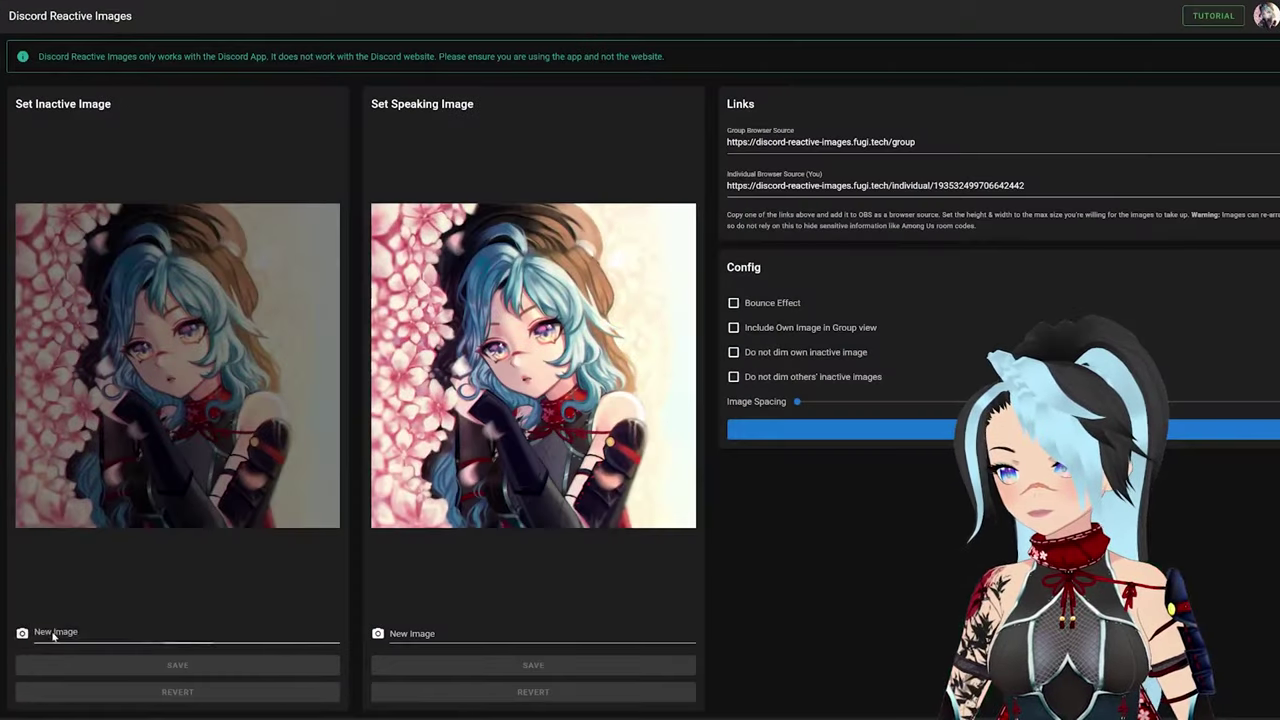
{"action": "left_click", "coordinate": [55, 634]}
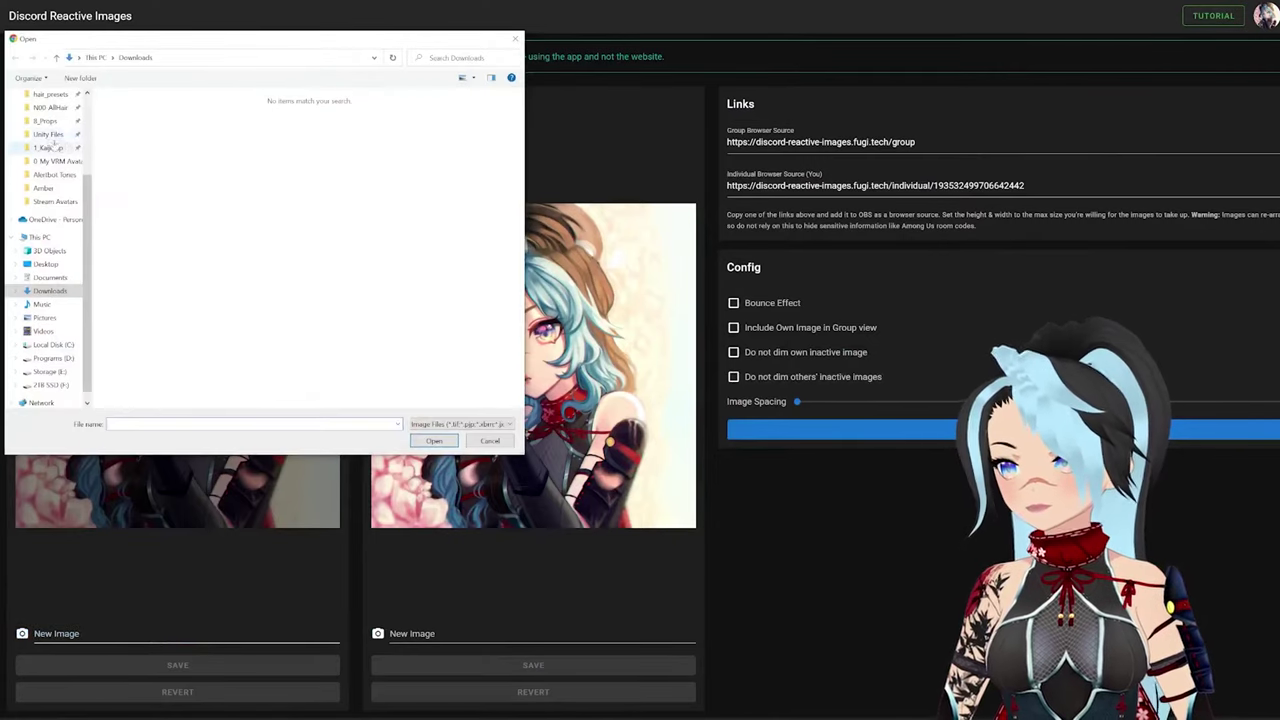
- Load the winking screenshot as the inactive image and save it
{"action": "left_click", "coordinate": [128, 130]}
{"action": "left_click_drag", "start_coordinate": [226, 44], "coordinate": [251, 75]}
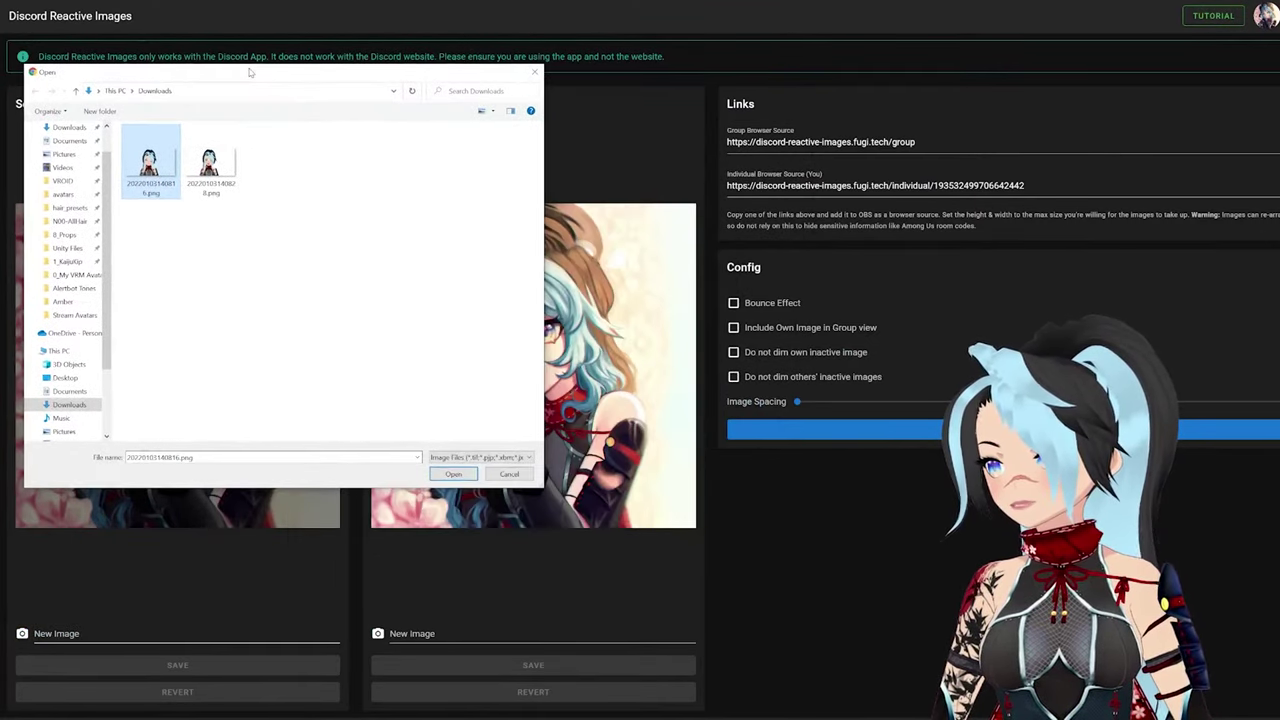
{"action": "left_click", "coordinate": [453, 474]}
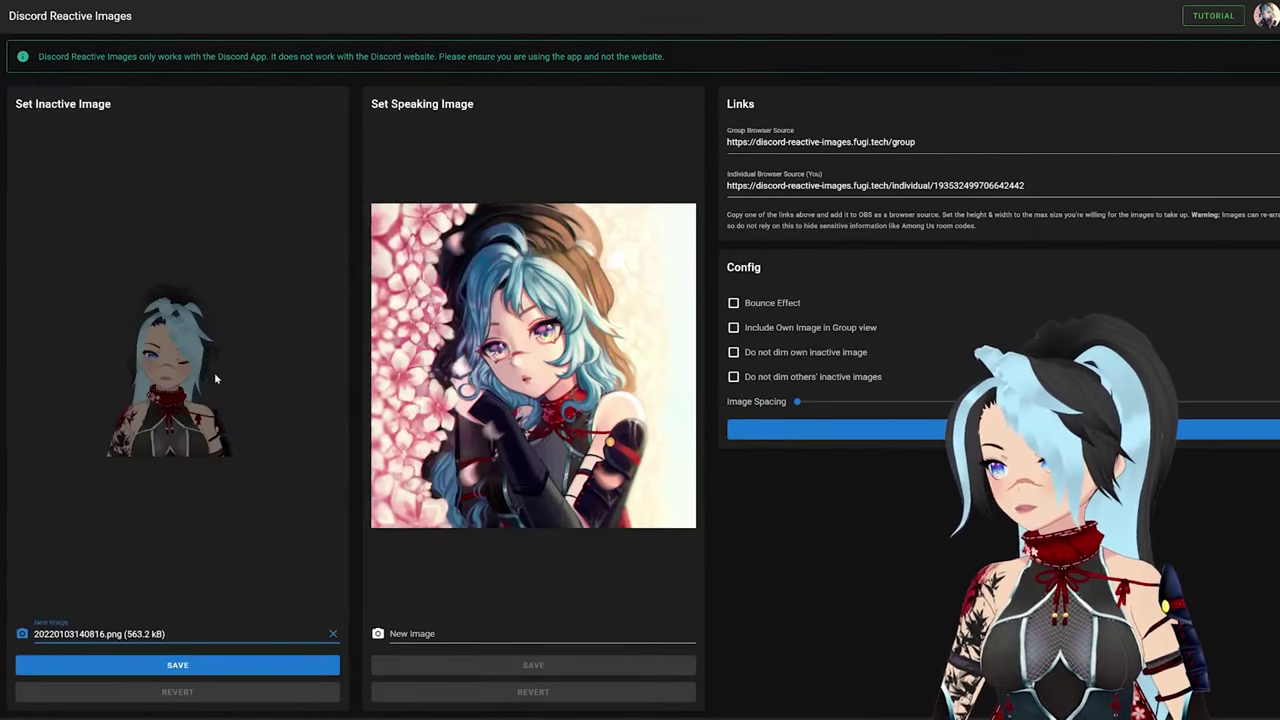
{"action": "left_click", "coordinate": [152, 665]}
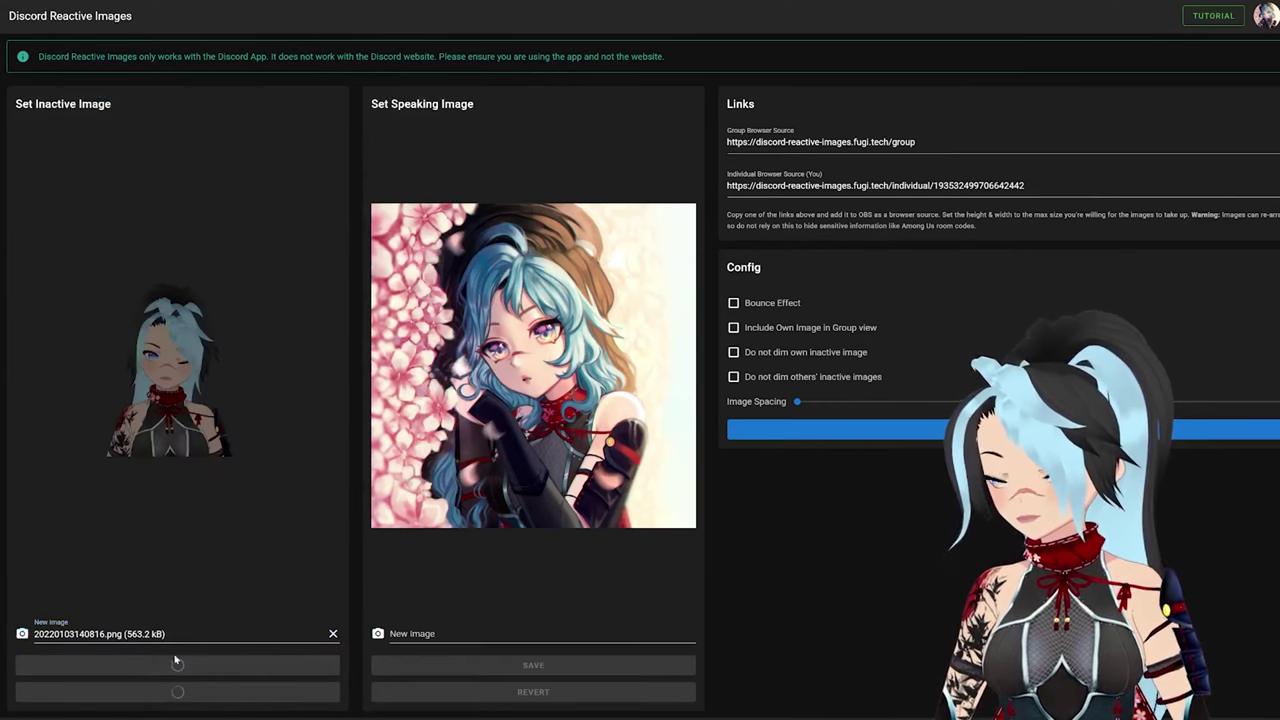
- Load the open-mouth screenshot 20220103140828.png as the speaking image and save it
{"action": "left_click", "coordinate": [412, 633]}
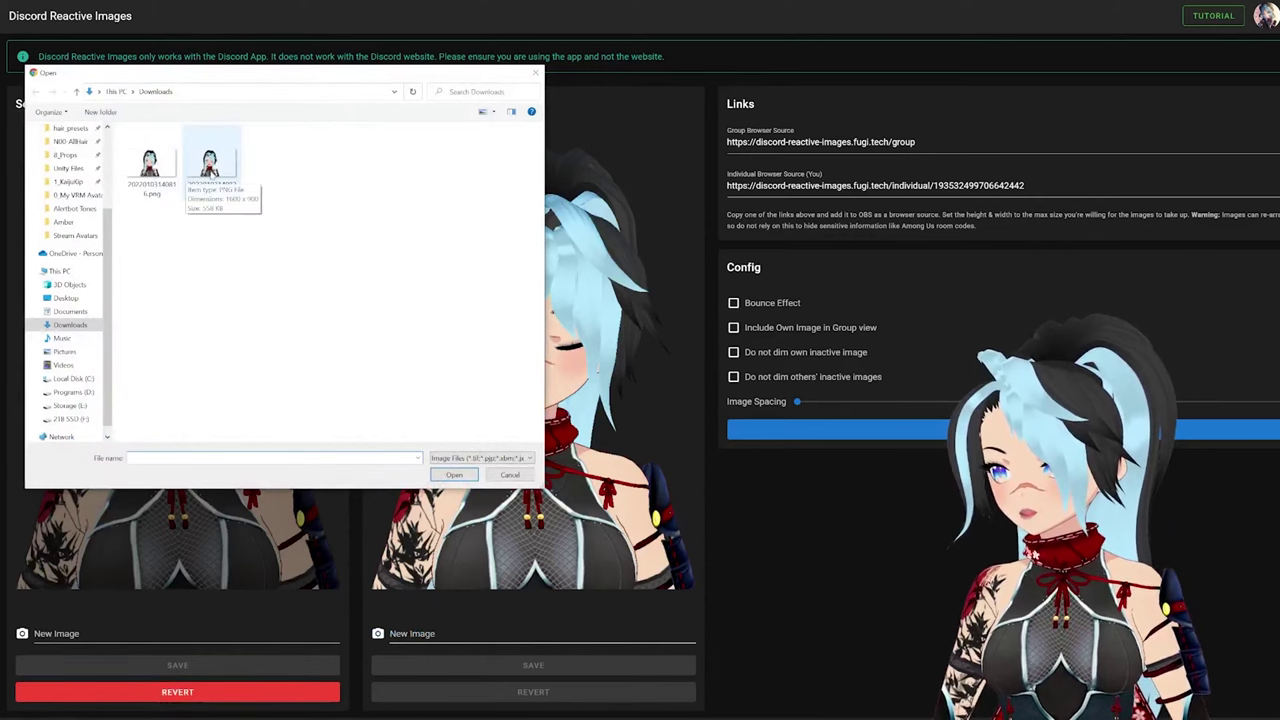
{"action": "left_click", "coordinate": [211, 162]}
{"action": "left_click", "coordinate": [437, 477]}
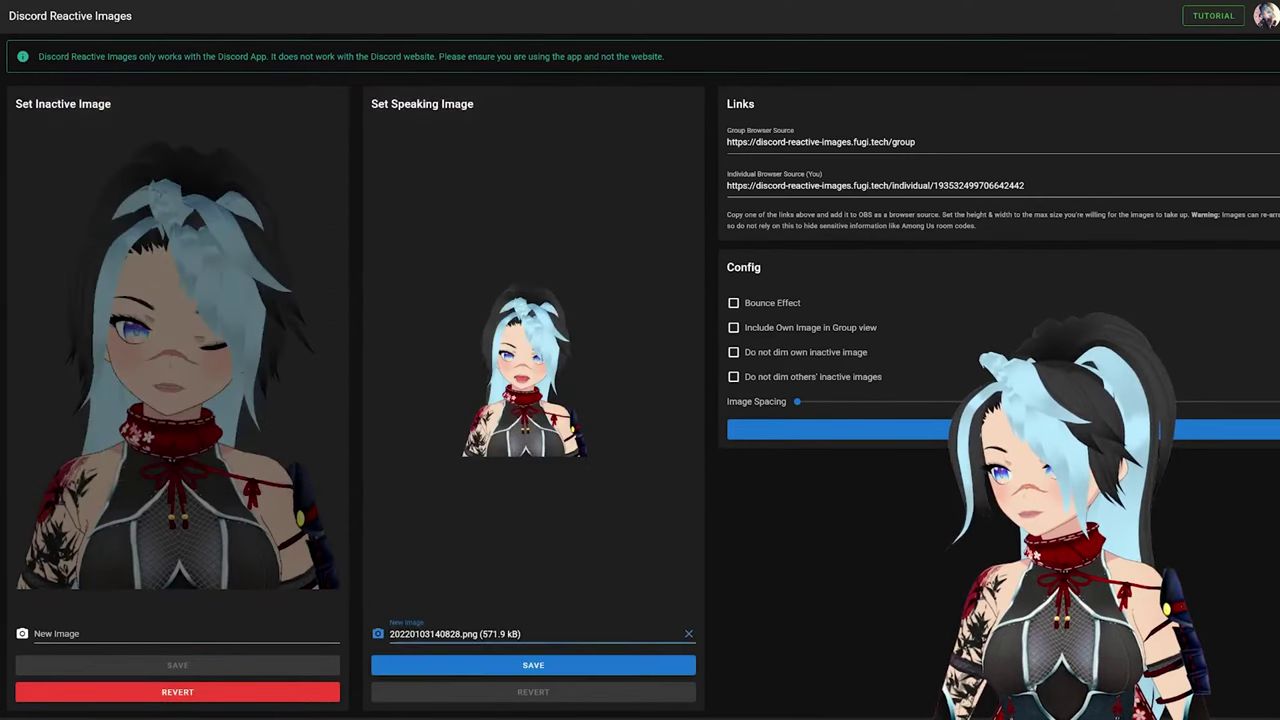
{"action": "left_click", "coordinate": [533, 666]}
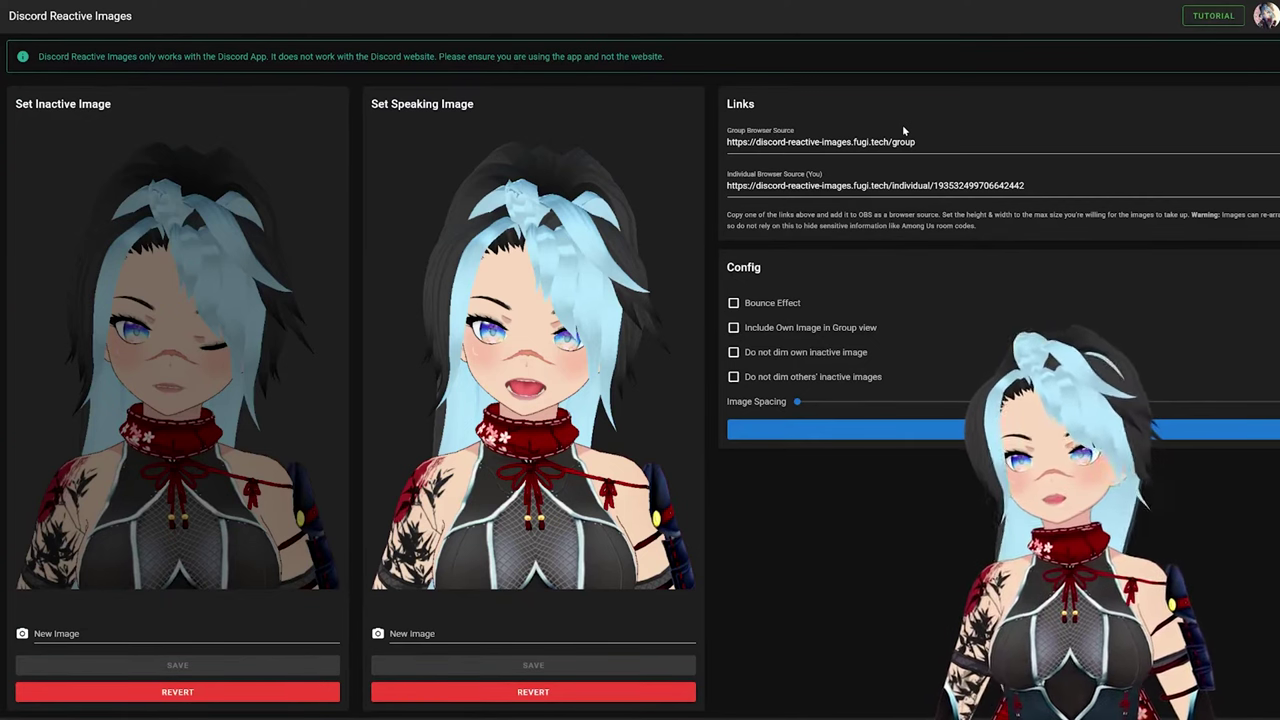
- Select and copy the Individual Browser Source URL
{"action": "left_click_drag", "start_coordinate": [731, 176], "coordinate": [1024, 186]}
{"action": "key", "text": "ctrl+c"}
{"action": "left_click", "coordinate": [1024, 186]}
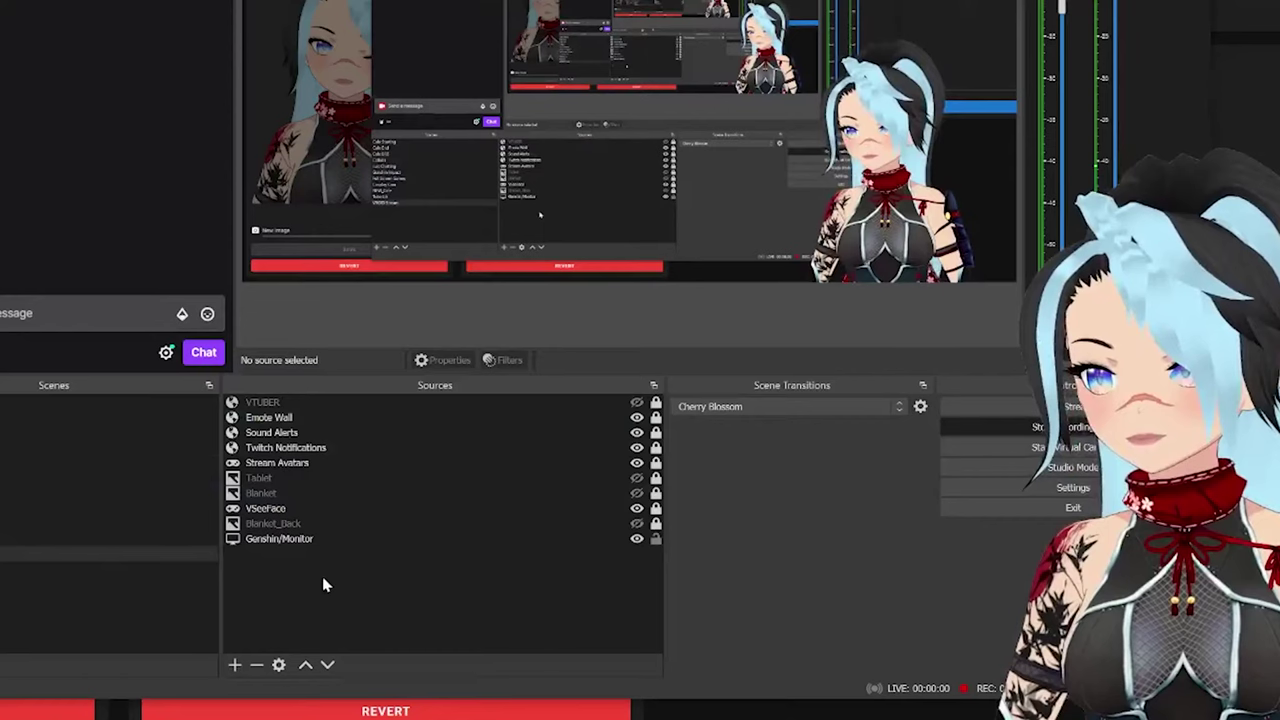
- Add an OBS Browser source named Browser using the copied Reactive Images individual link
{"action": "right_click", "coordinate": [322, 576]}
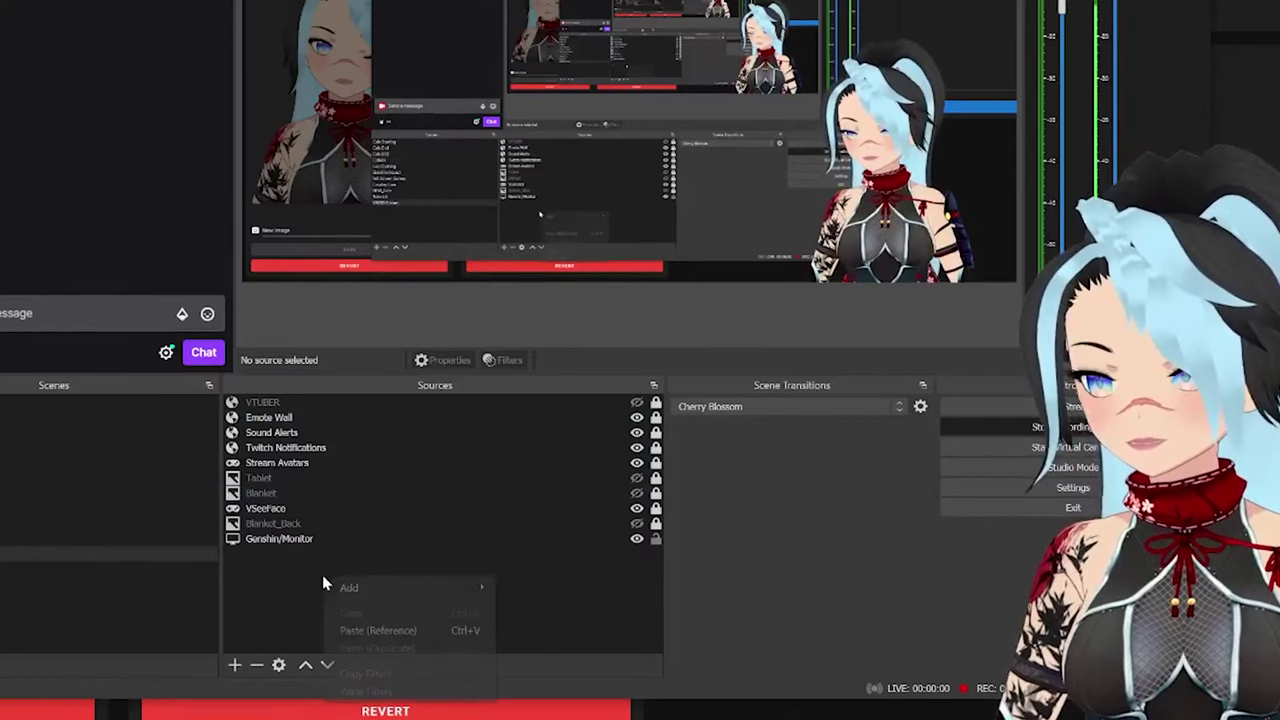
{"action": "mouse_move", "coordinate": [349, 586]}
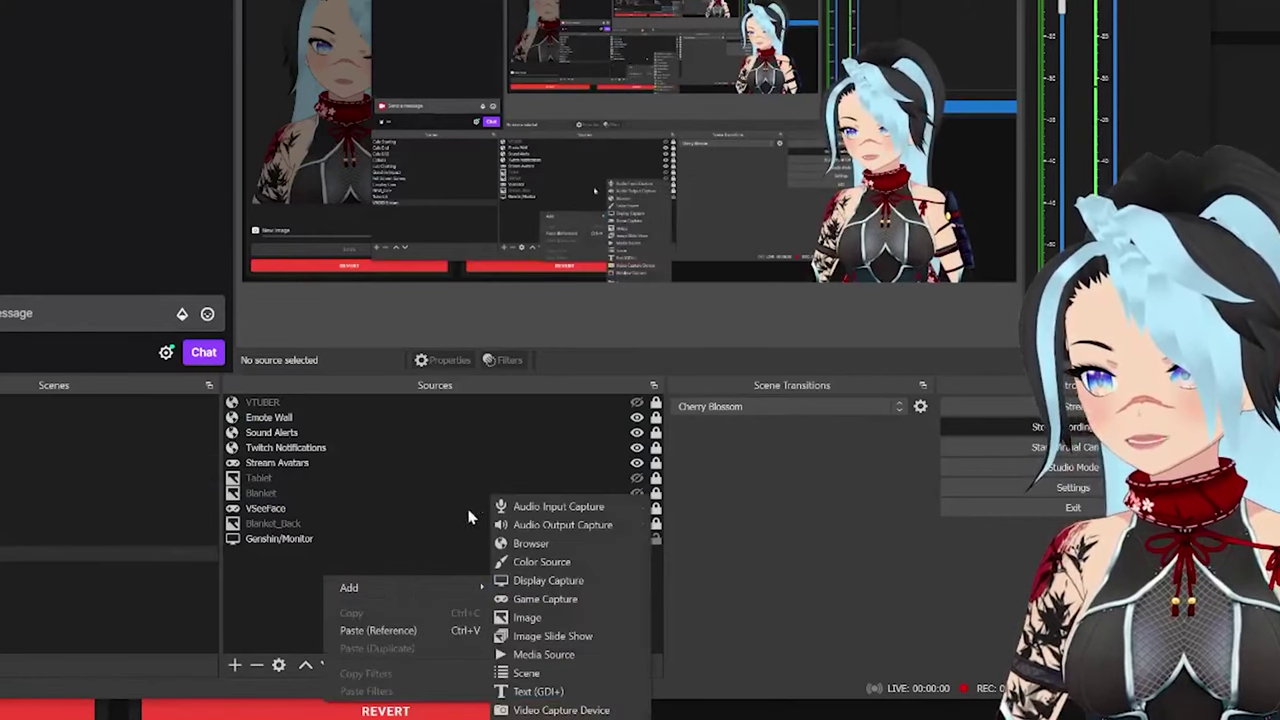
{"action": "left_click", "coordinate": [540, 546]}
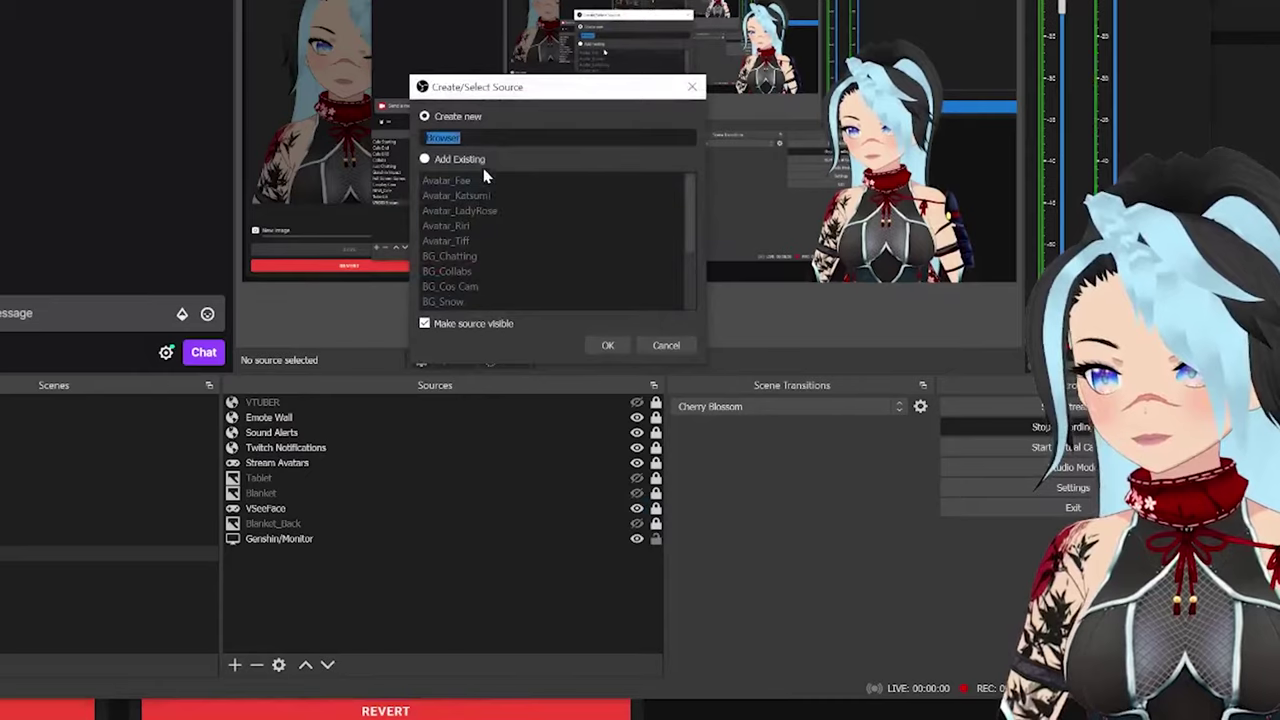
{"action": "left_click", "coordinate": [607, 345]}
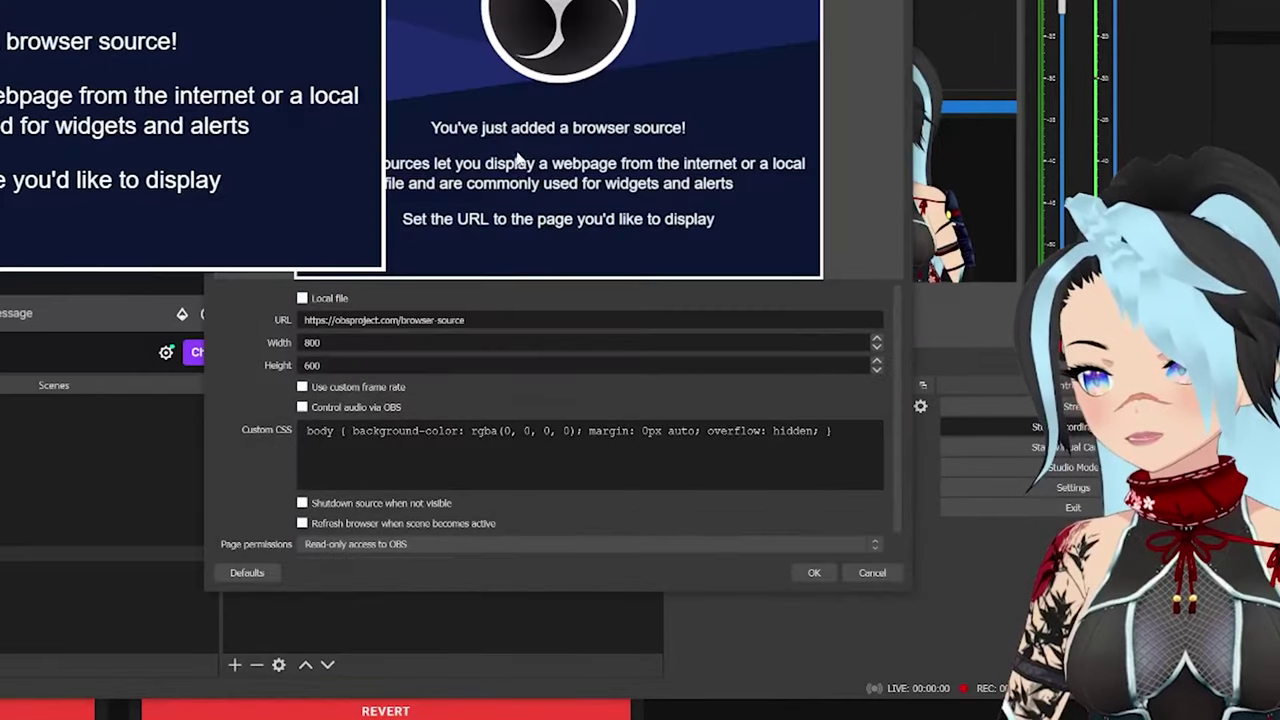
{"action": "key", "text": "ctrl+a"}
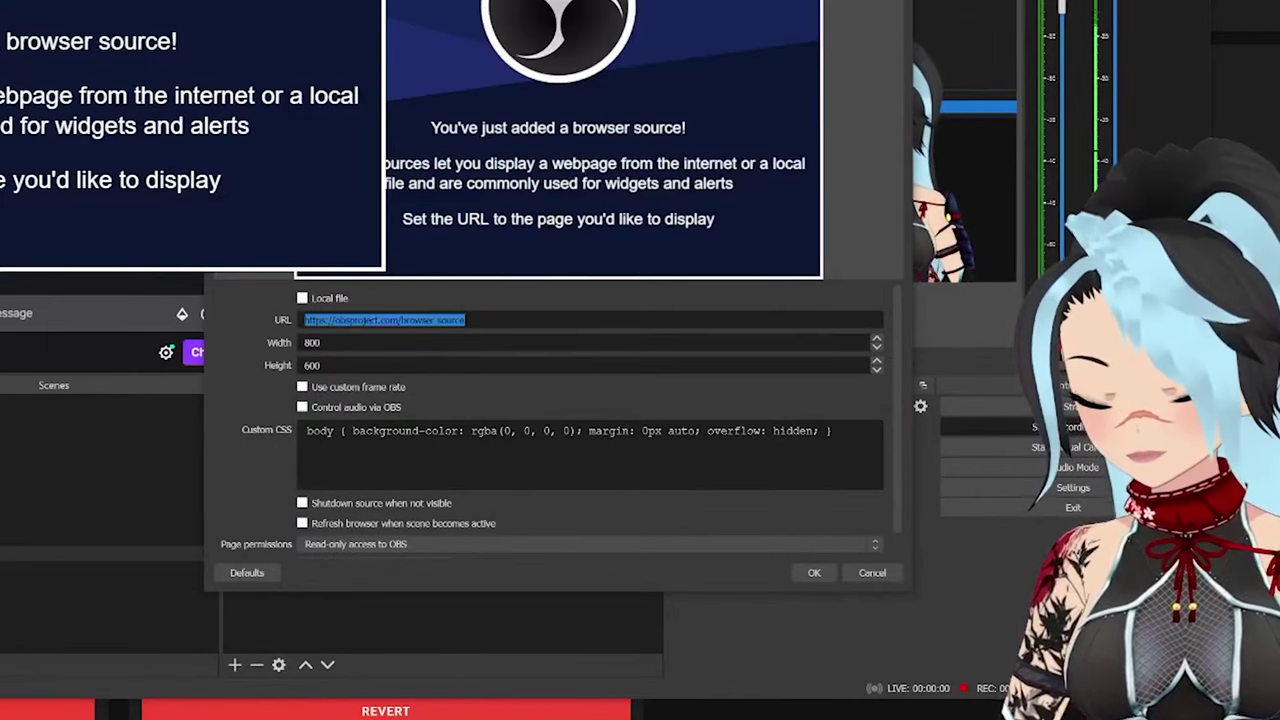
{"action": "key", "text": "ctrl+v"}
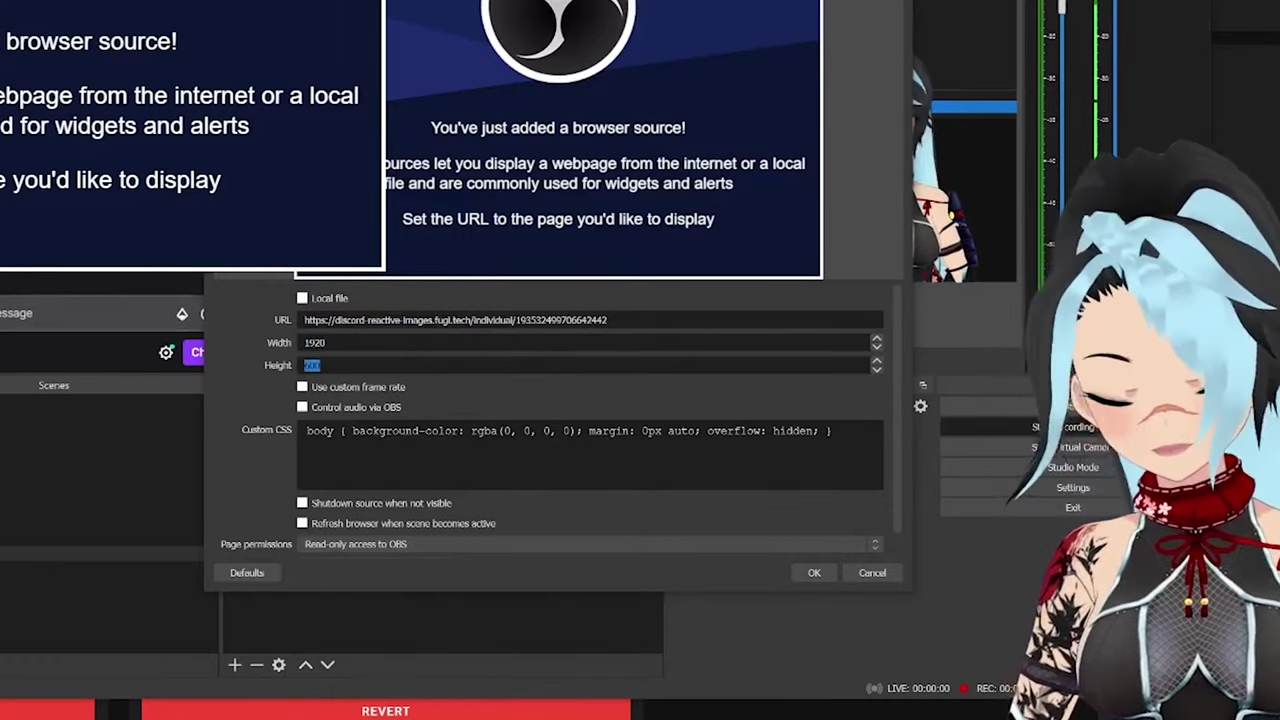
{"action": "left_click", "coordinate": [813, 573]}
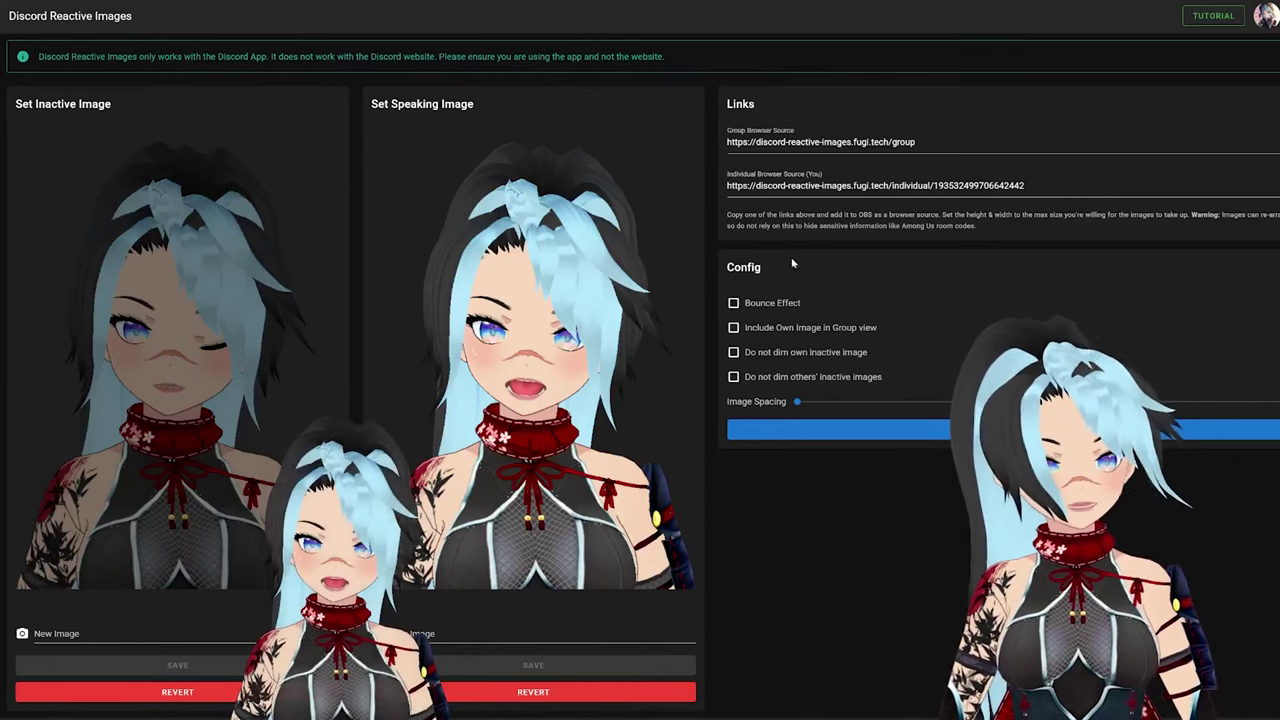
- Enable the Bounce Effect option in the Config section
{"action": "left_click", "coordinate": [733, 302]}
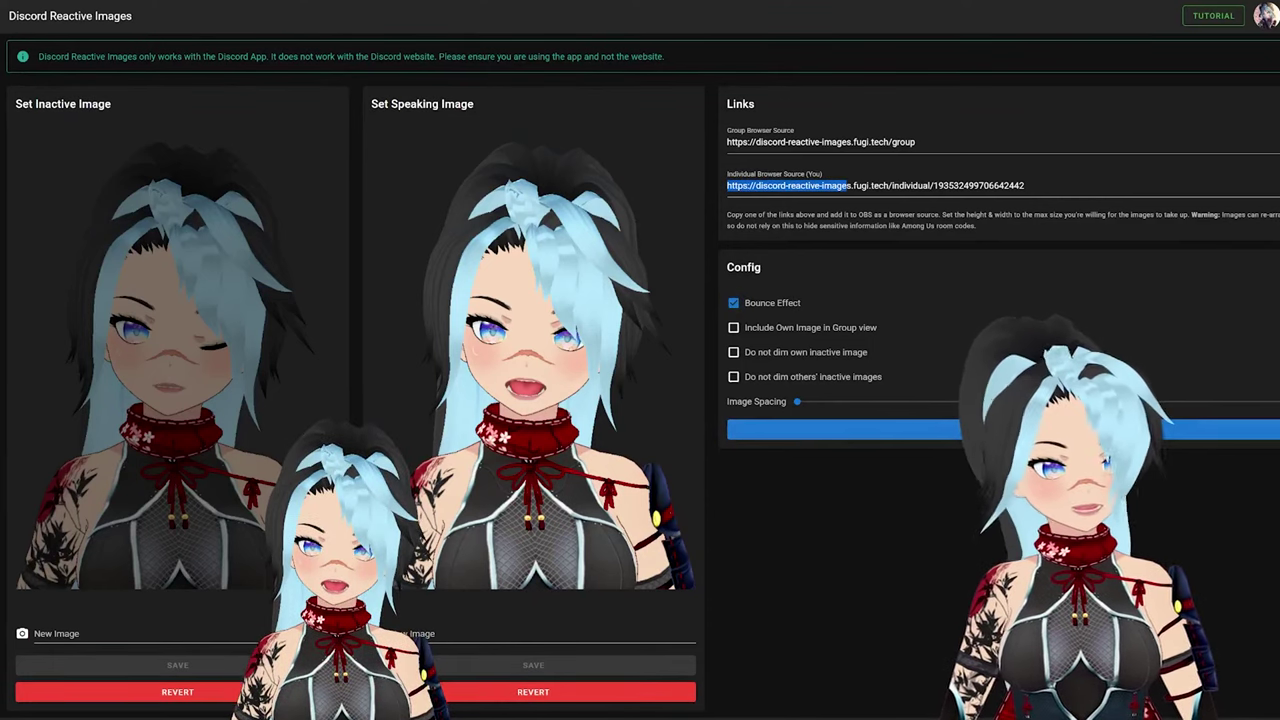